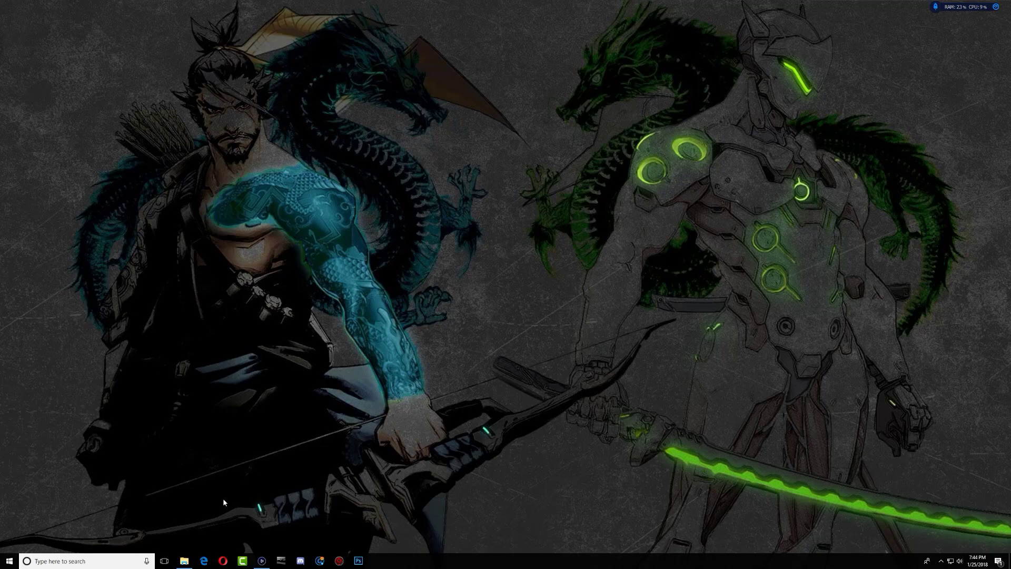
Switch to File Explorer and open the NOR_NAND_IDPS_dumper folder inside NOR_NAND_IDPS_dumper_release_2.0_PS3Xploit.
left_click(184, 561)
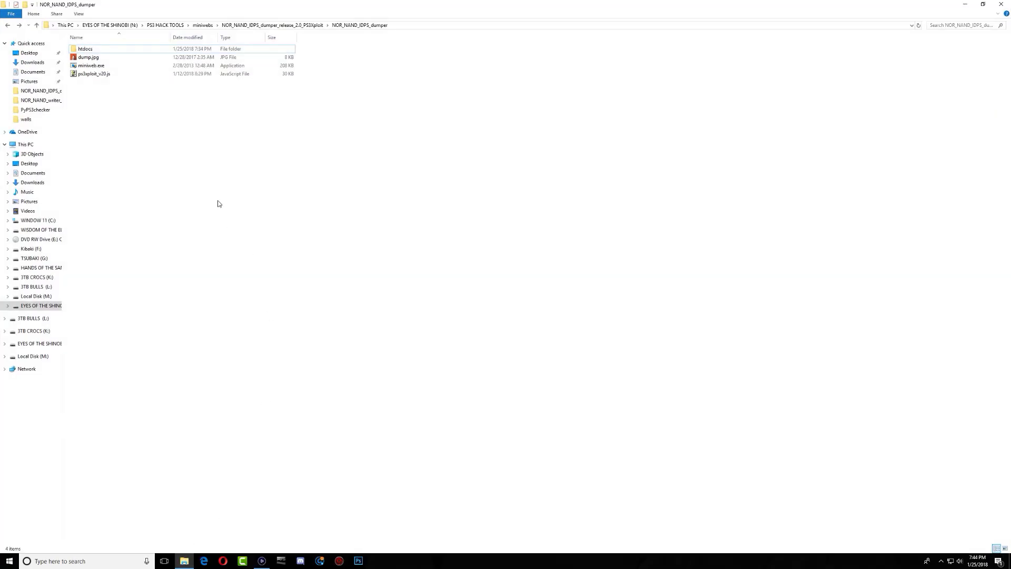
key("BackSpace")
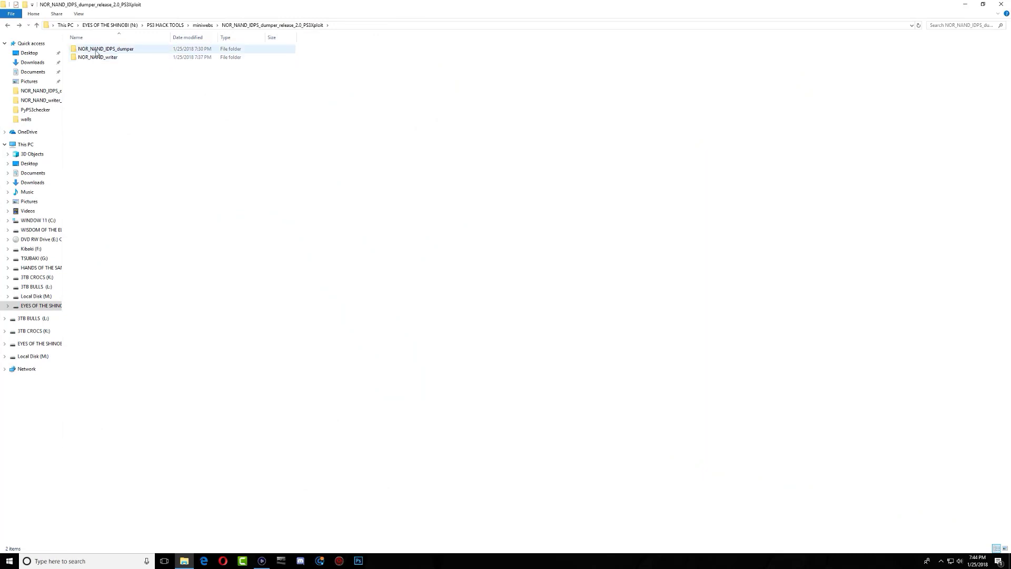
left_click(129, 57)
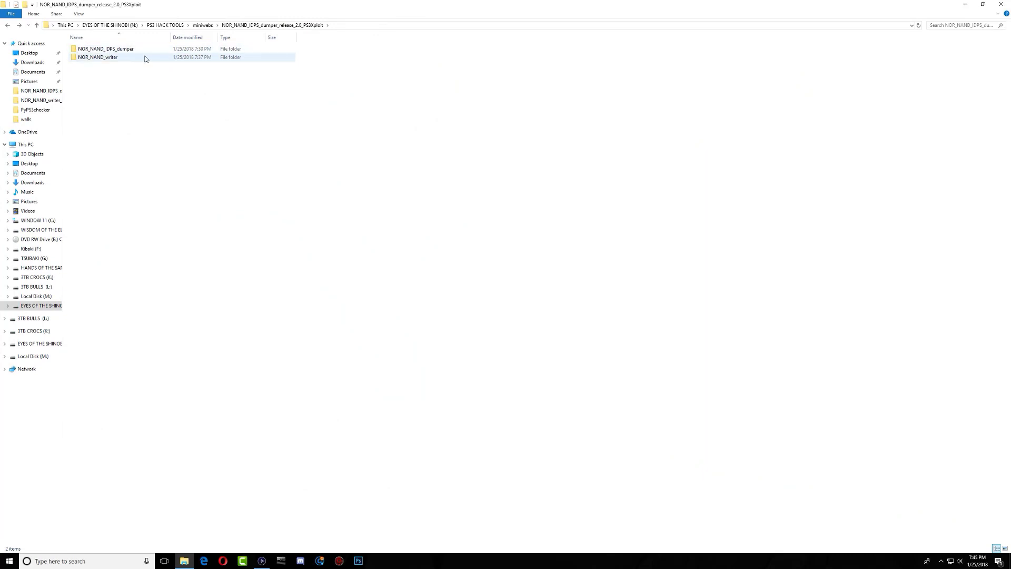
left_click(97, 51)
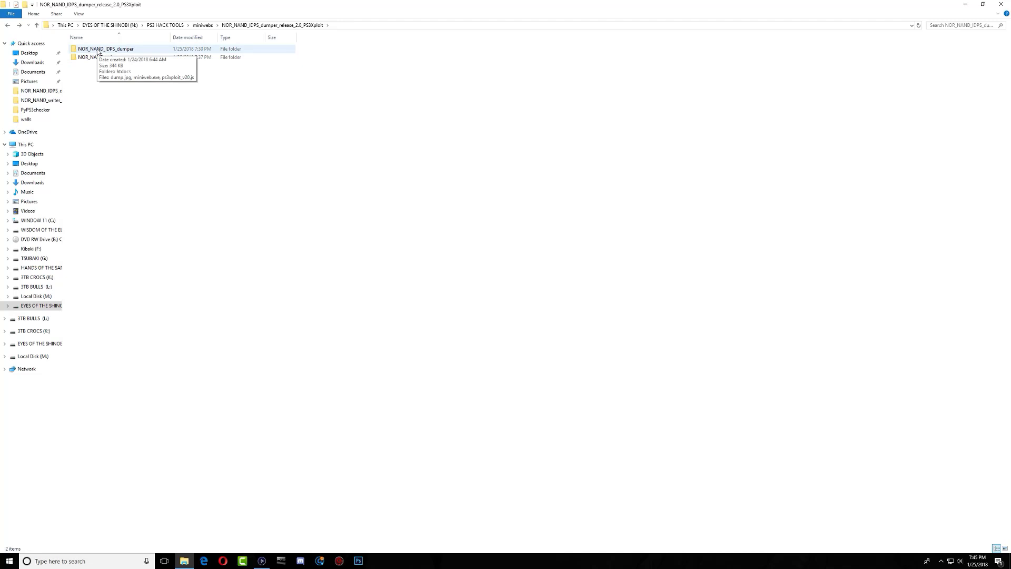
left_click(98, 51)
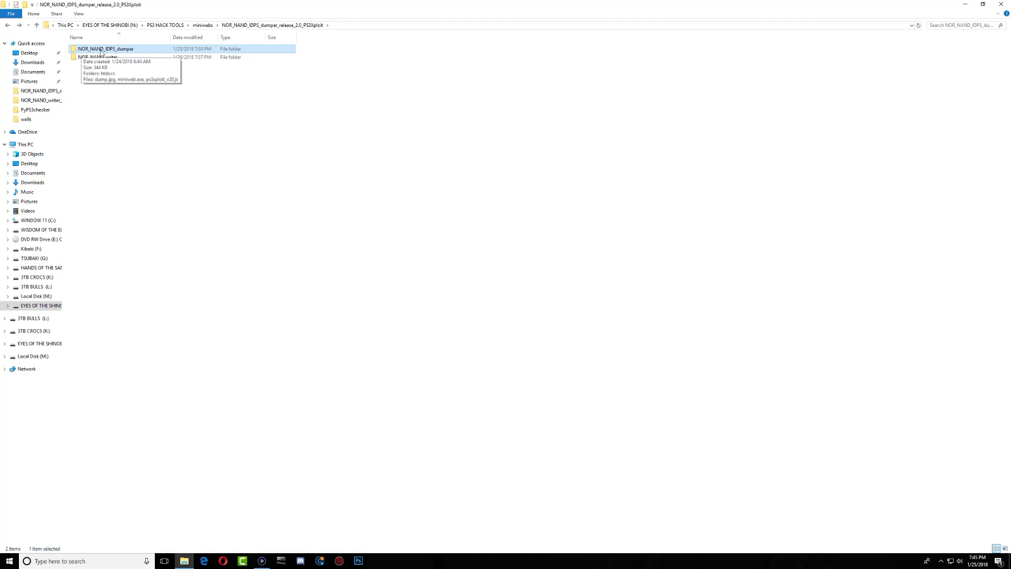
left_click(175, 116)
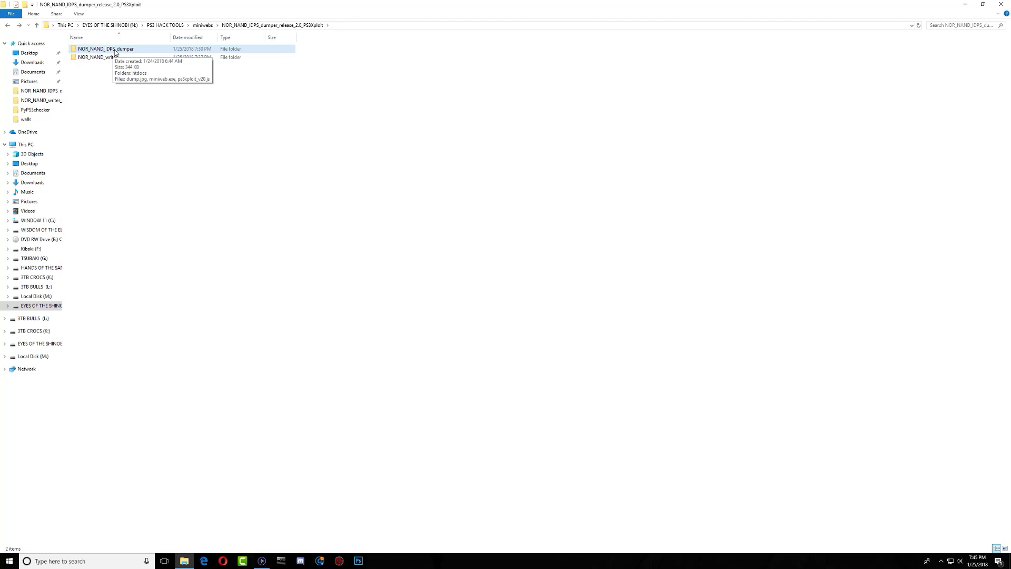
double_click(105, 49)
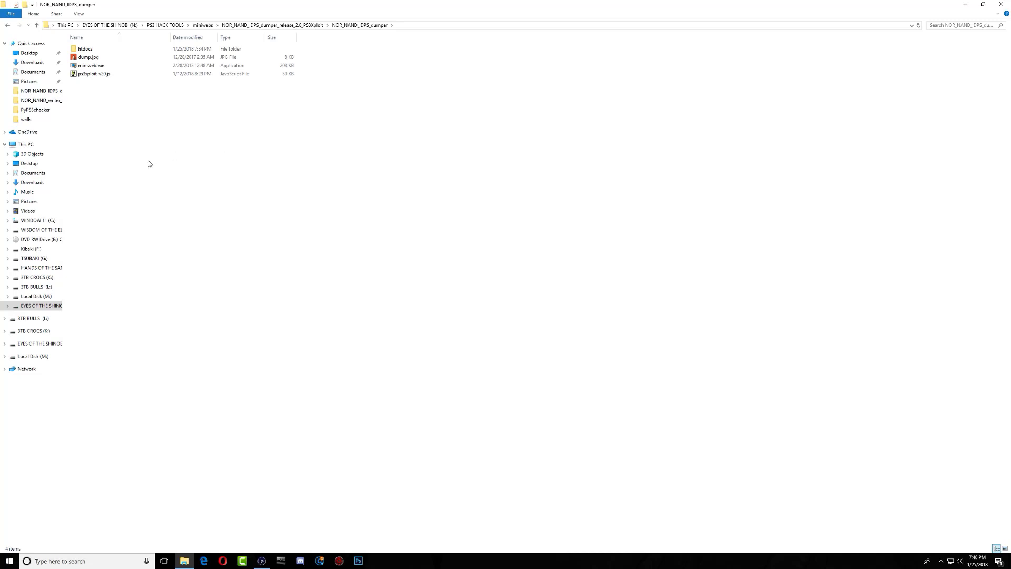
Disable the Avast shields for 1 hour.
left_click(941, 561)
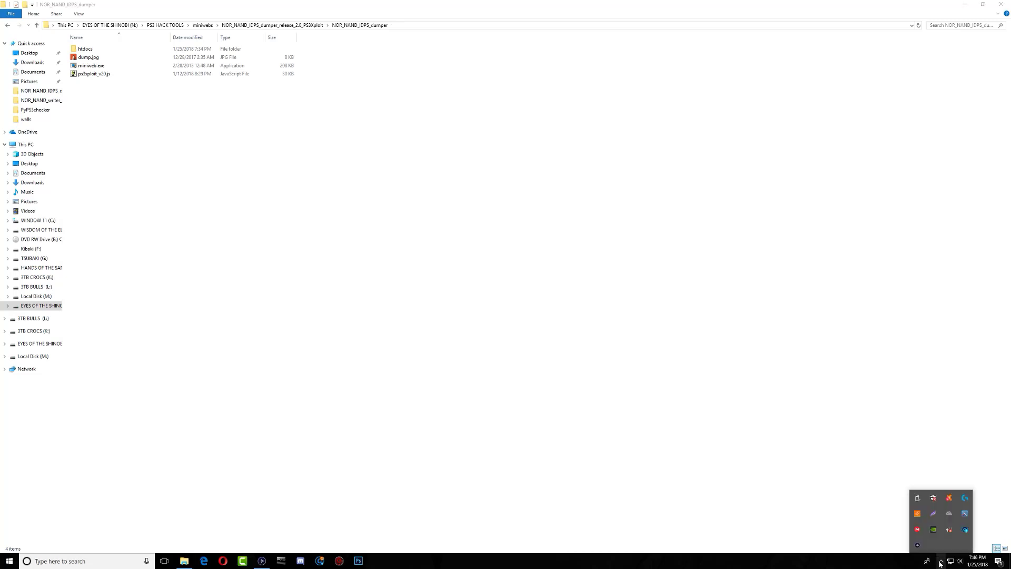
right_click(952, 504)
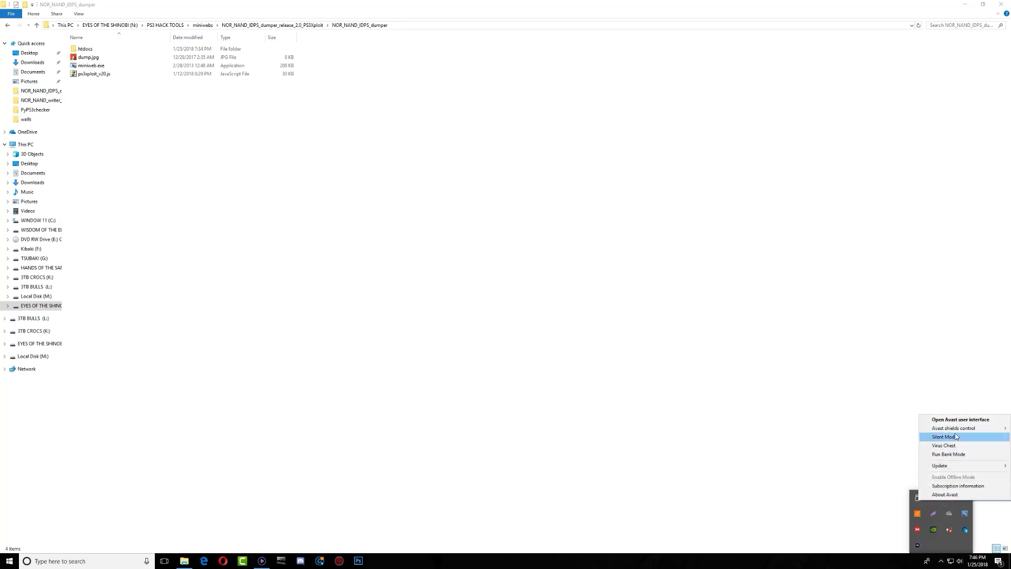
mouse_move(953, 427)
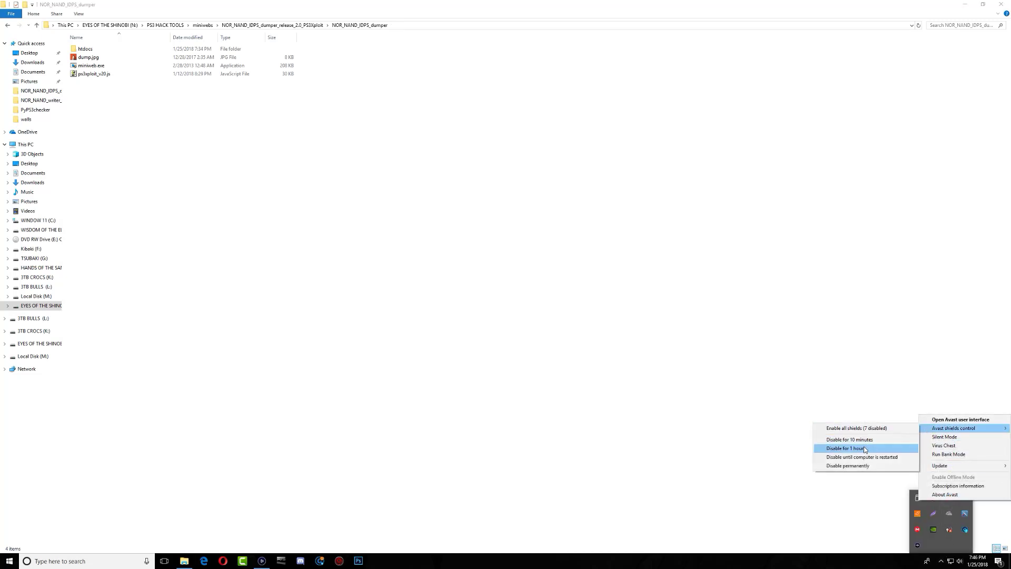
left_click(866, 449)
left_click(478, 314)
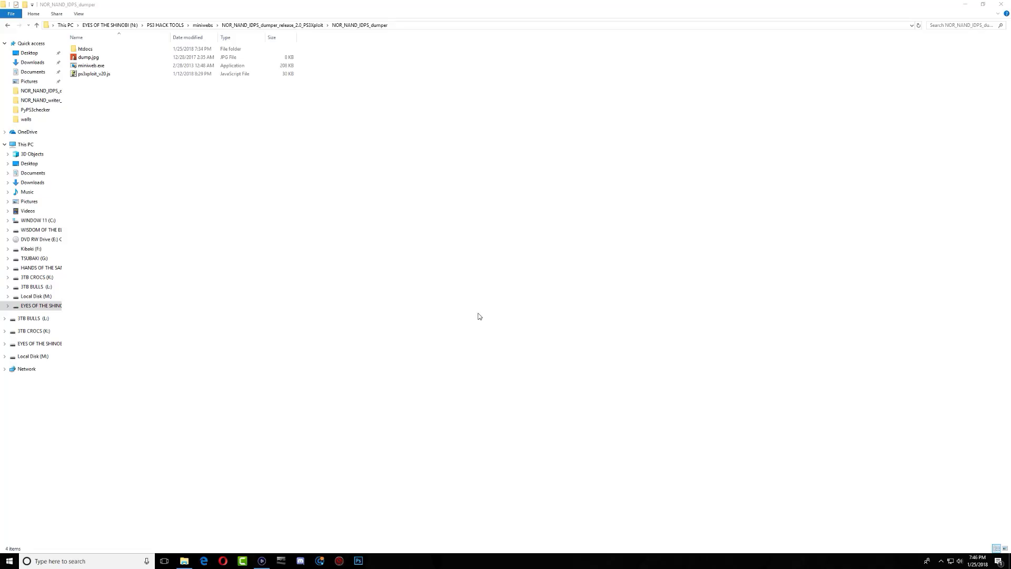
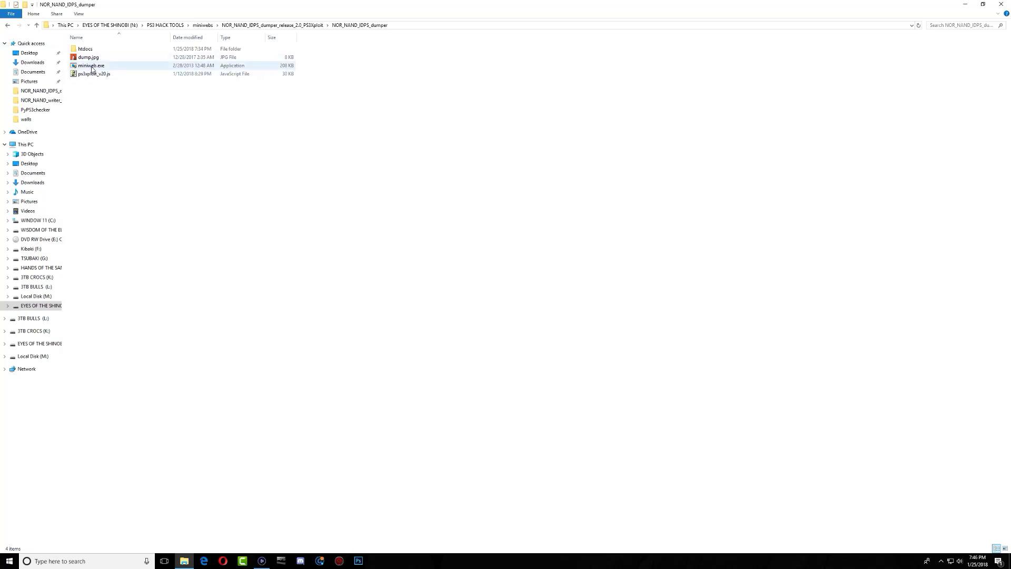
Check in the compatibility properties of miniweb.exe whether it is set to run as an administrator, and accept the settings.
right_click(92, 68)
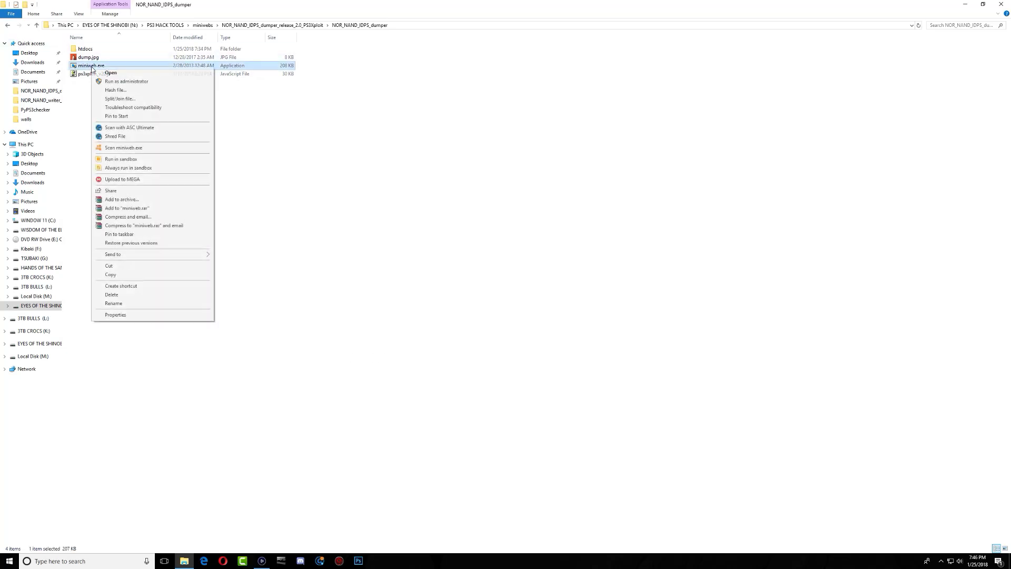
left_click(124, 315)
left_click(130, 85)
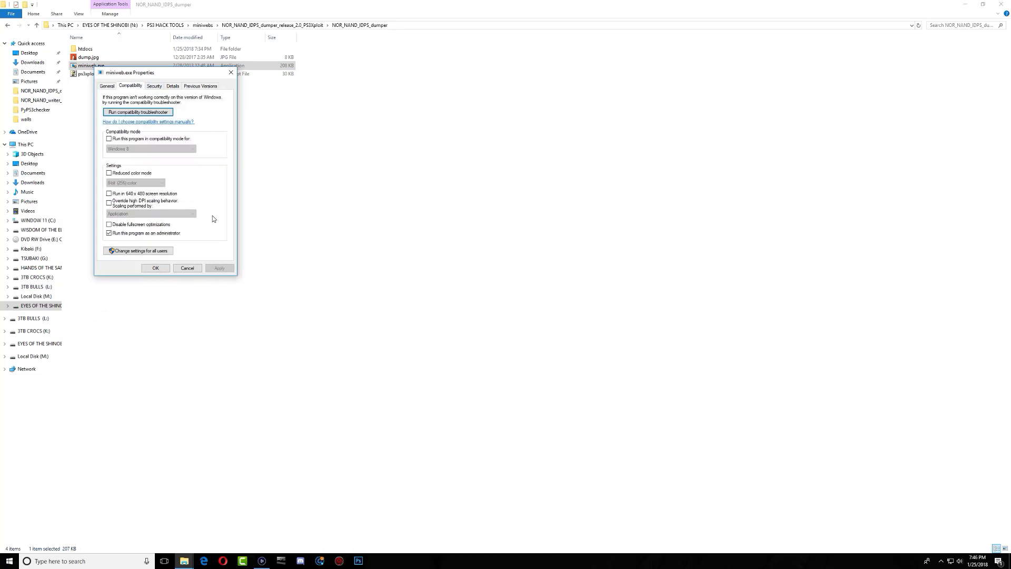
left_click(160, 268)
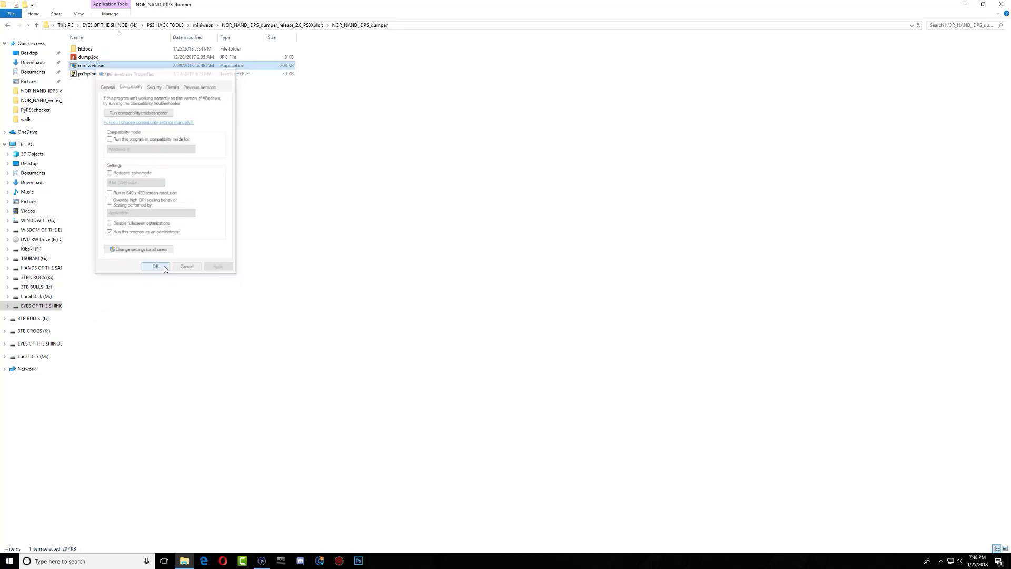
Refresh the folder and run miniweb.exe, allowing it to make changes to the device.
right_click(172, 144)
left_click(188, 177)
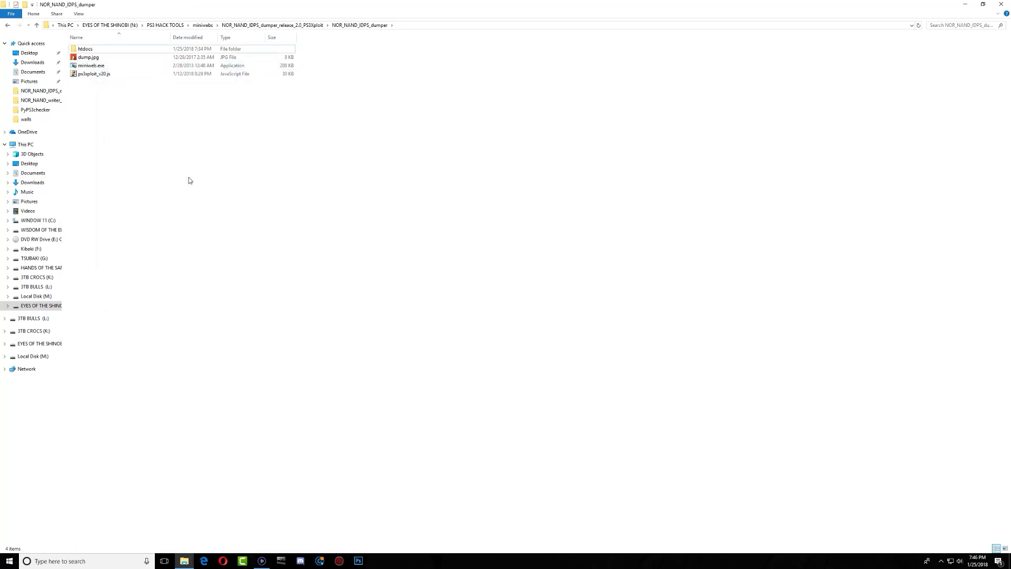
double_click(102, 68)
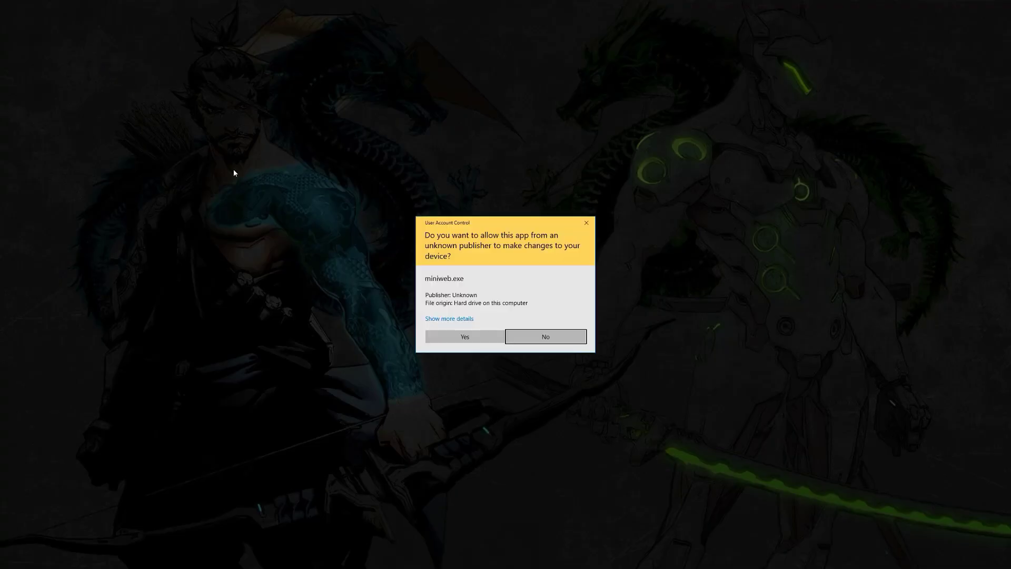
left_click(444, 337)
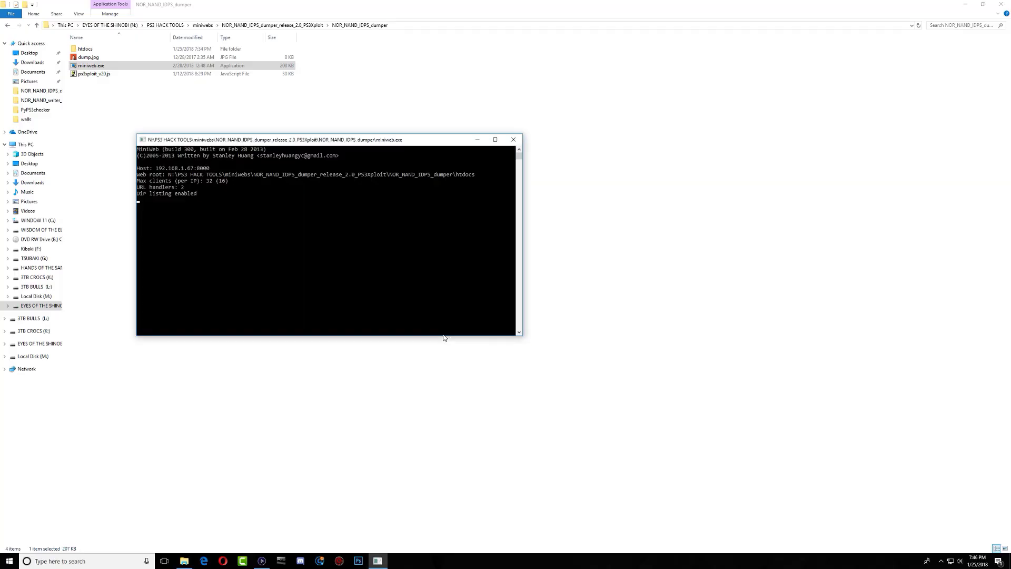
Switch to the Elgato capture window, move the miniweb console out of its way, and enlarge the capture window across most of the screen.
left_click(262, 561)
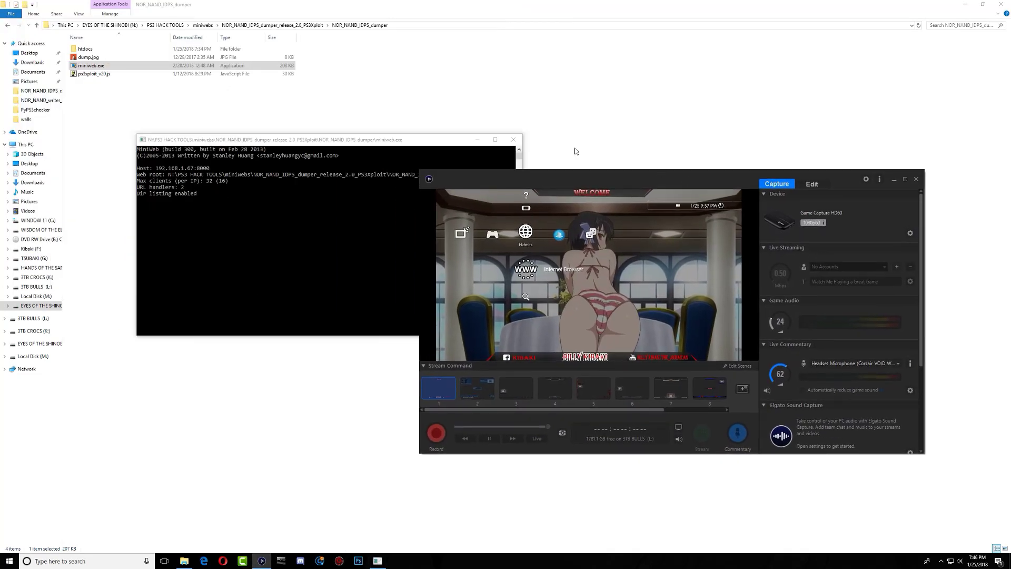
left_click_drag(387, 143, 271, 83)
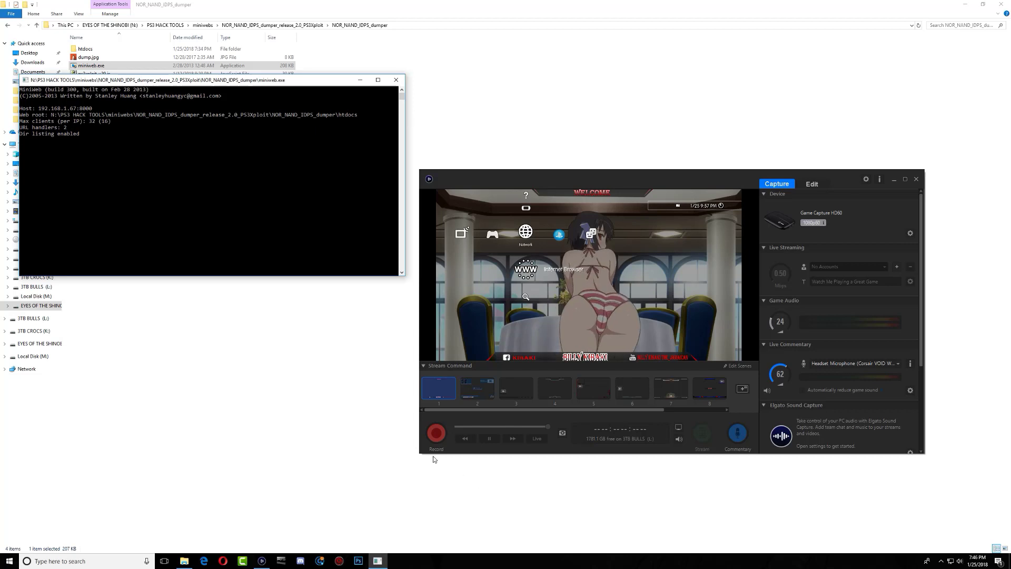
left_click_drag(421, 456, 213, 547)
left_click_drag(912, 185, 1010, 48)
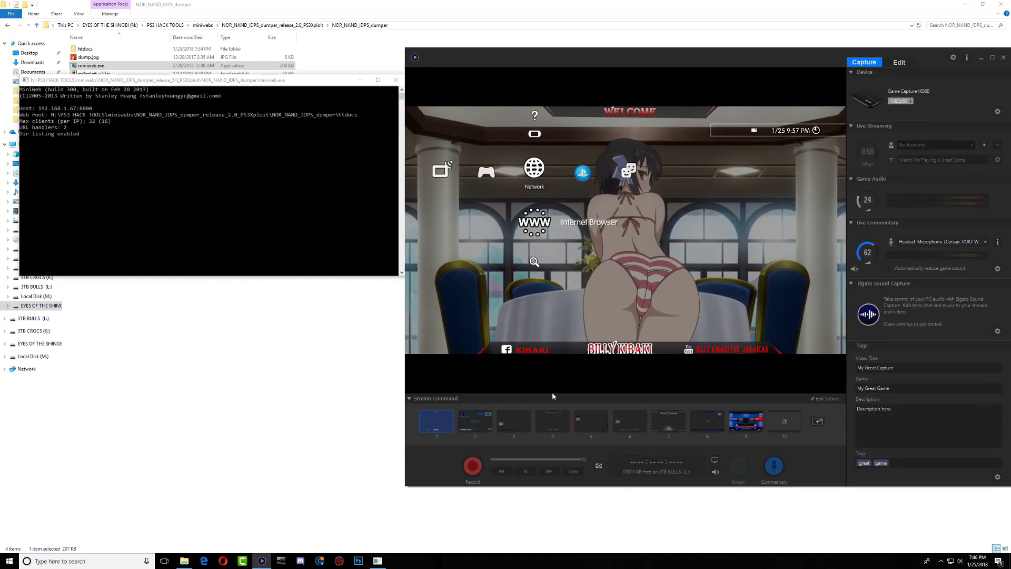
left_click_drag(405, 474, 128, 505)
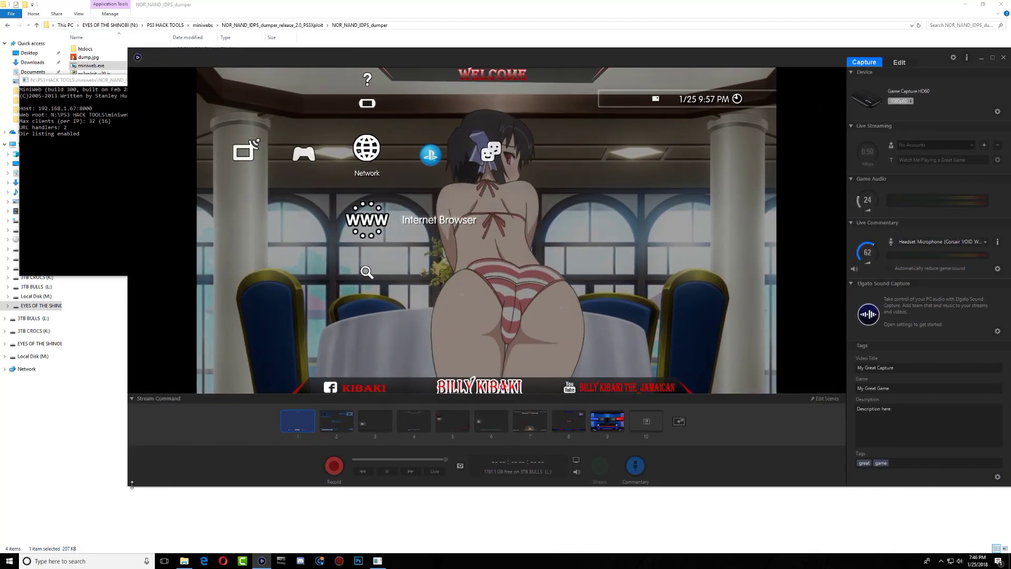
left_click_drag(132, 486, 131, 536)
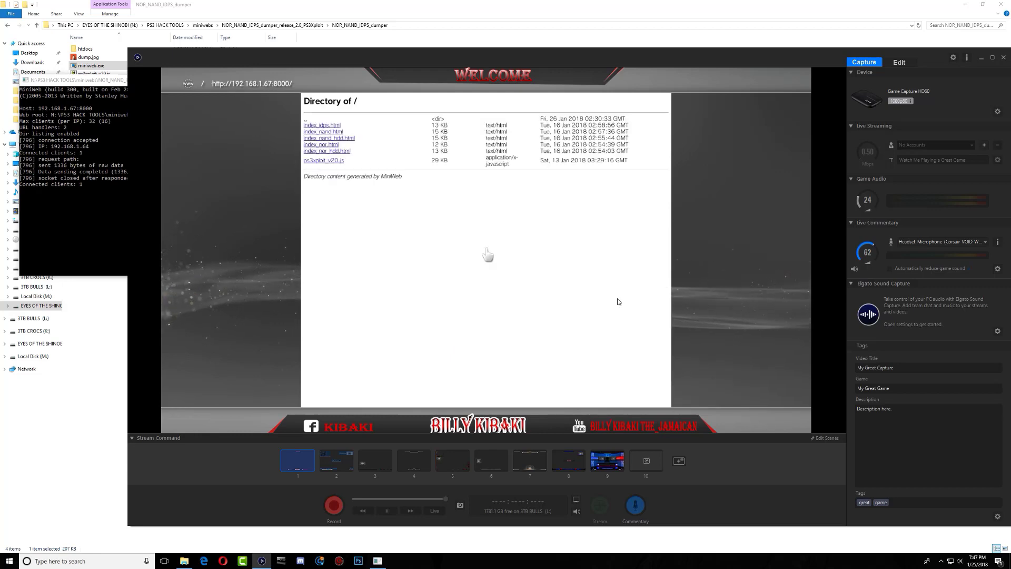
Maximize the capture window and hide its sidebar so the PS3 browser preview fills the screen.
left_click(992, 57)
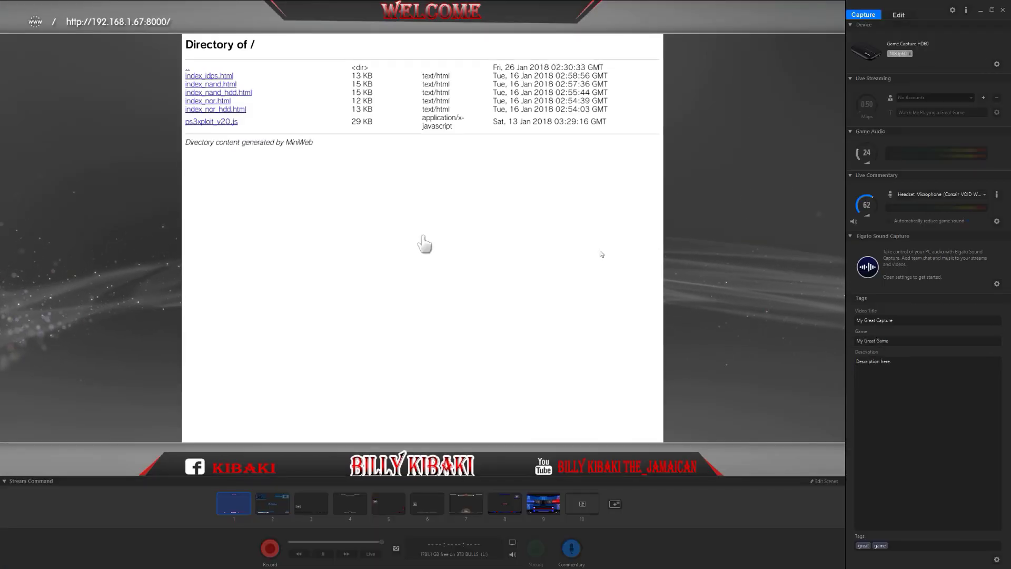
right_click(602, 252)
left_click(651, 266)
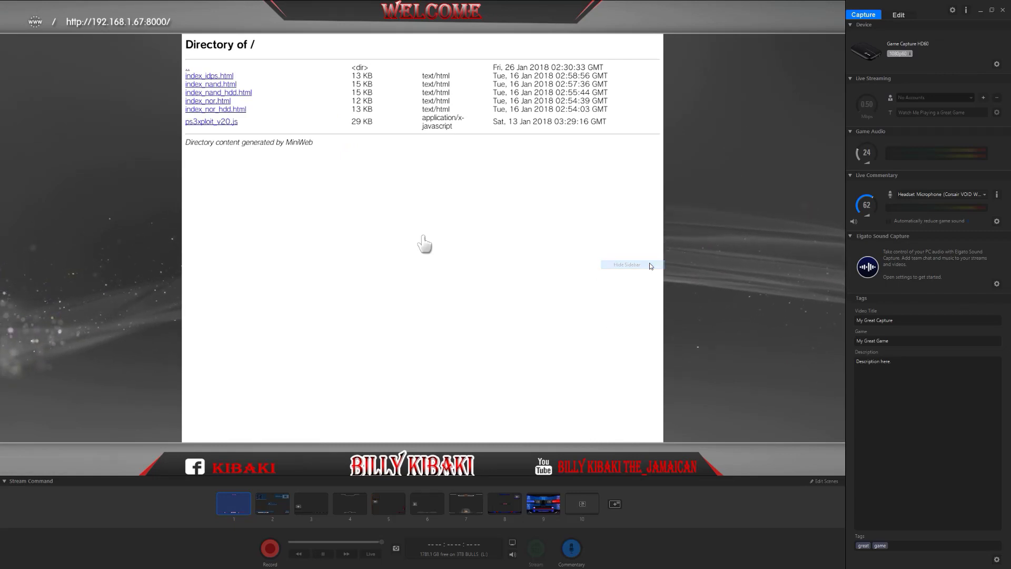
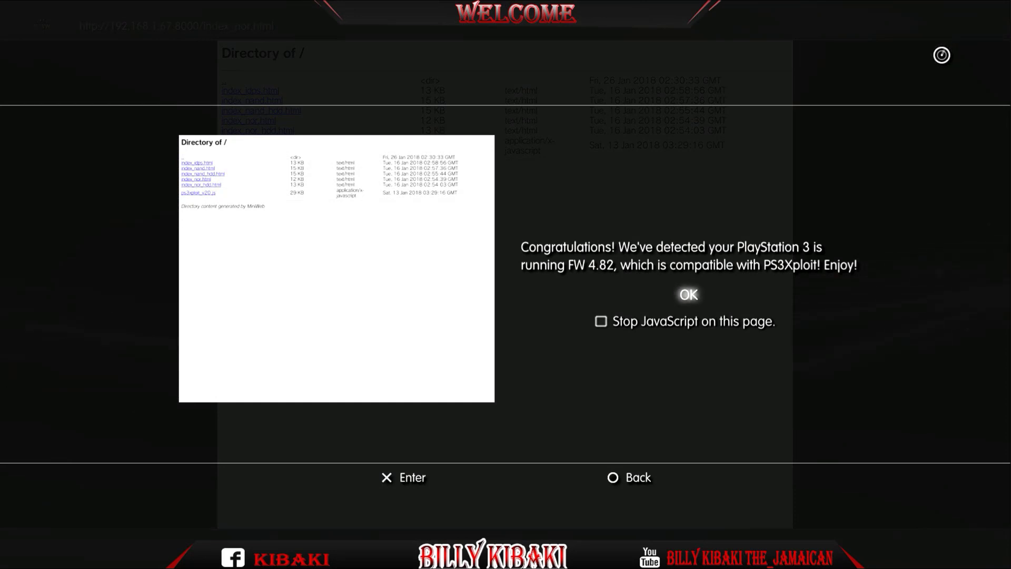
Accept the PS3Xploit firmware compatibility message to continue to the NOR flash dumper page.
key("Return")
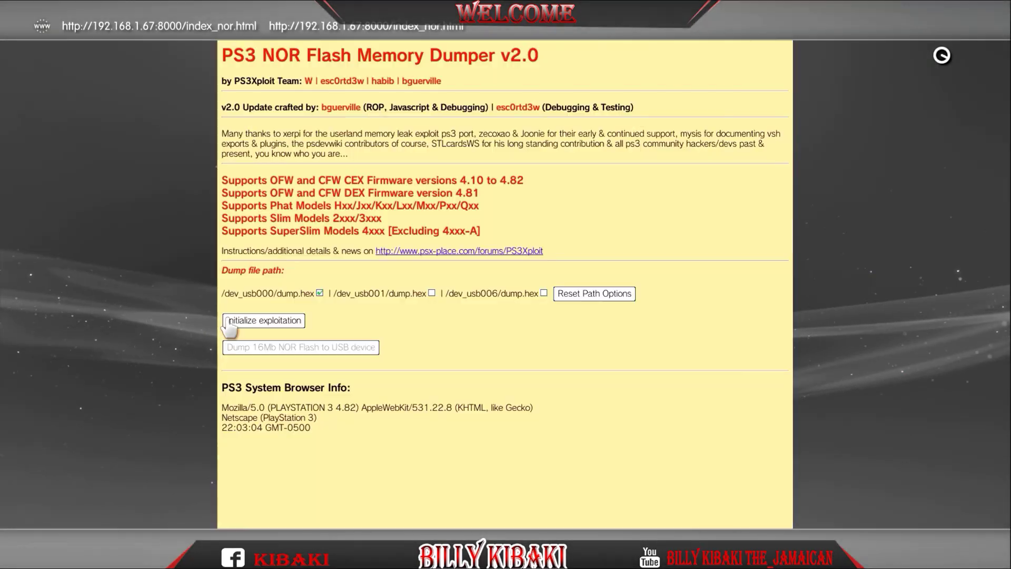
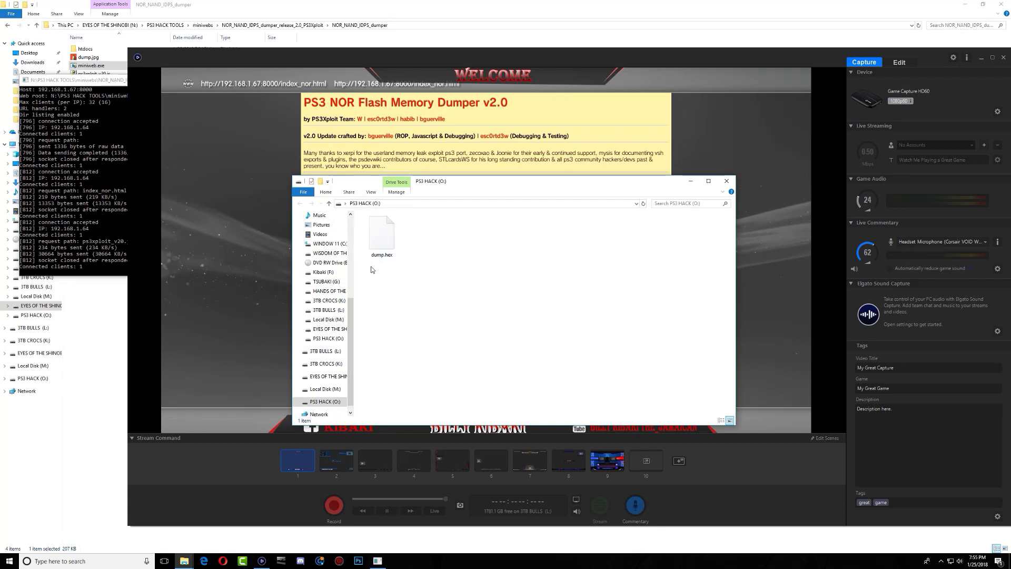
Create a new folder named 4001C in the root of the PS3 HACK (O:) drive.
right_click(448, 262)
mouse_move(490, 362)
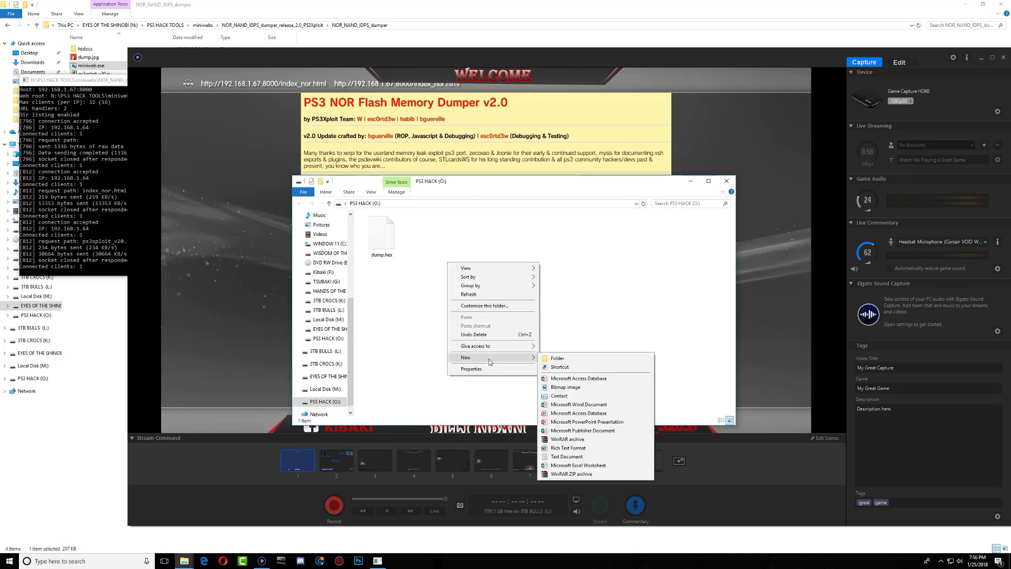
left_click(547, 359)
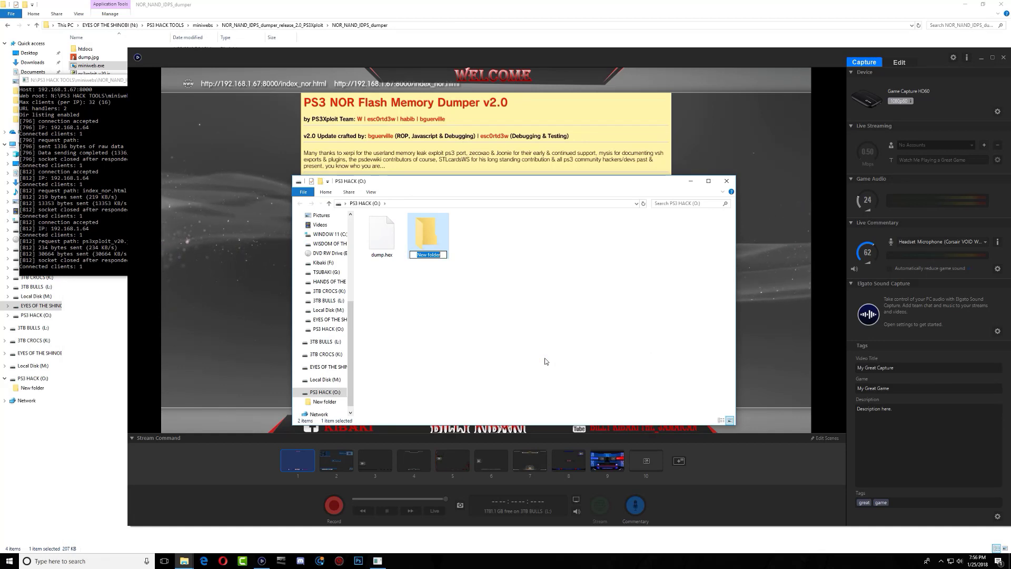
key("End")
type("00")
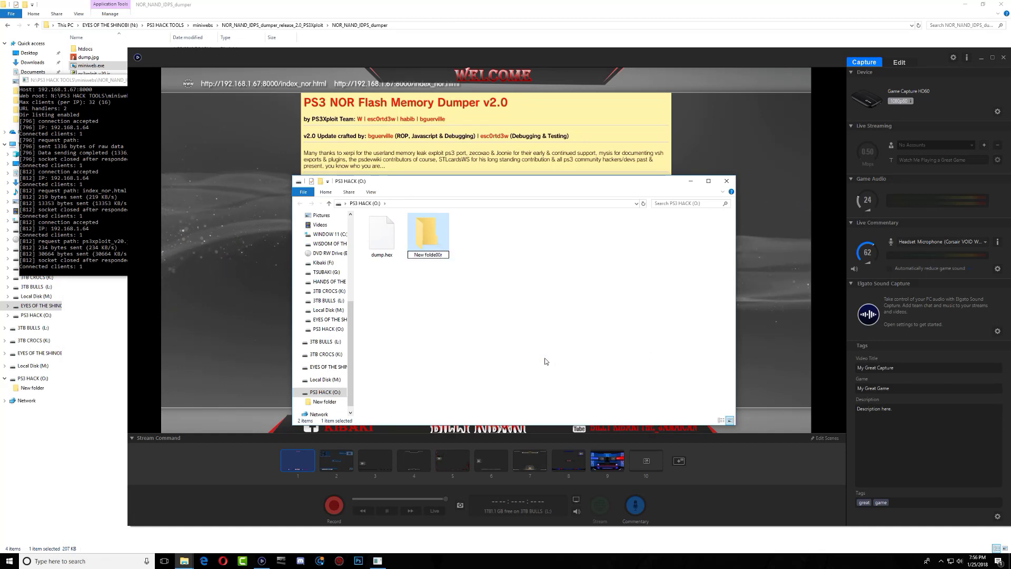
key("ctrl+a")
key("BackSpace")
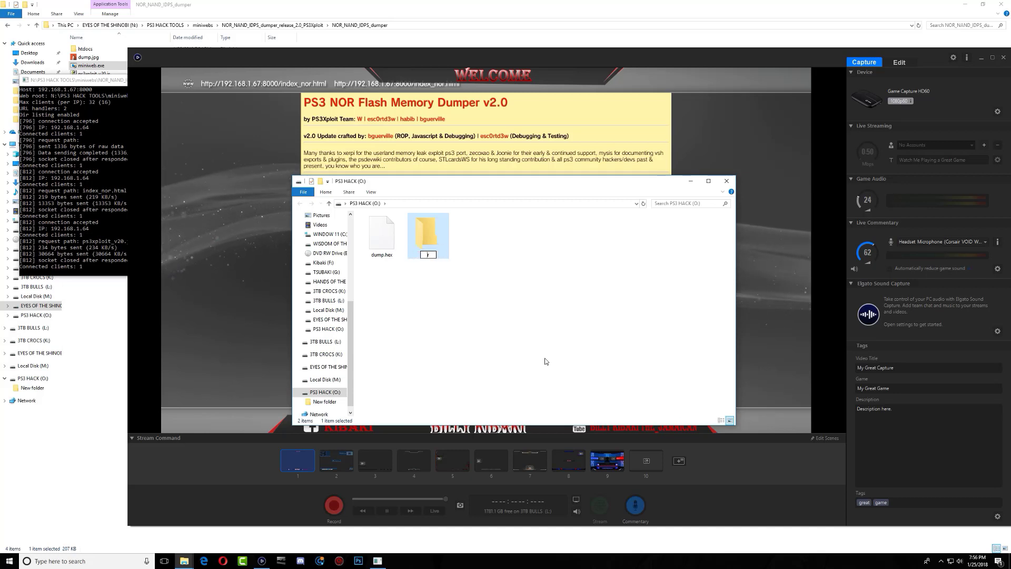
type("r")
key("BackSpace")
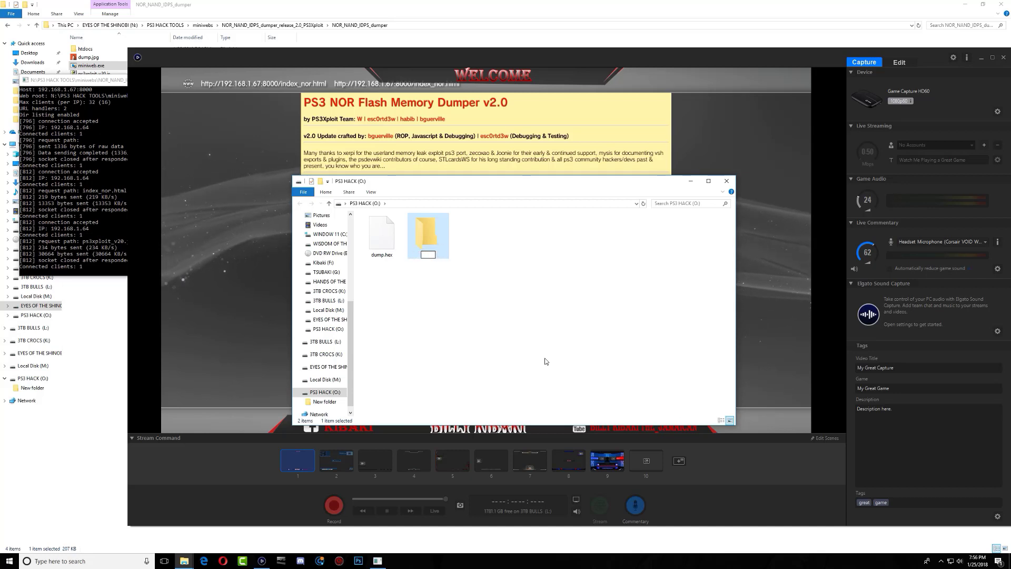
type("400")
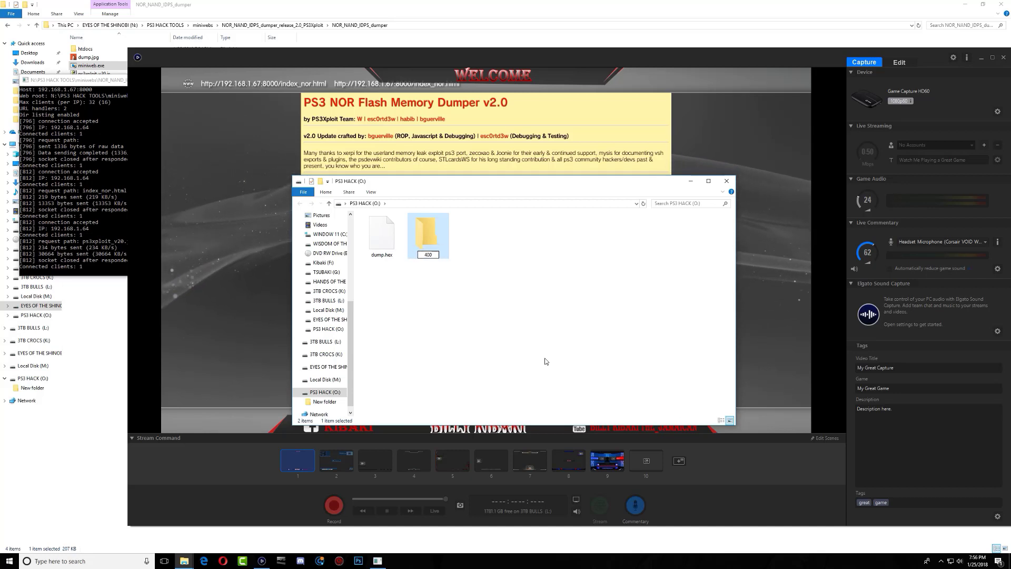
type("1C")
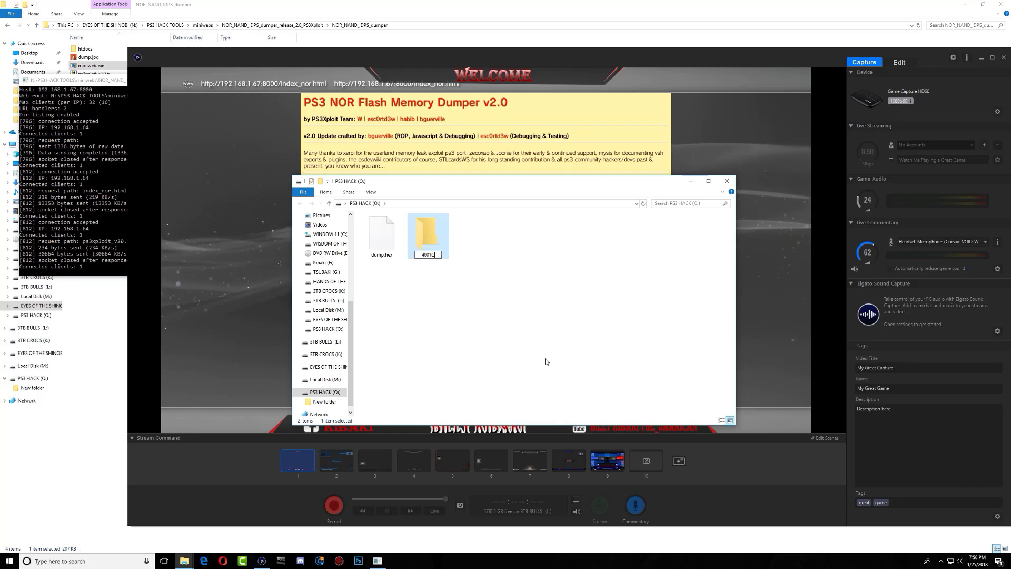
key("Return")
Move dump.hex into the 4001C folder and open that folder.
left_click_drag(382, 236, 427, 247)
double_click(380, 237)
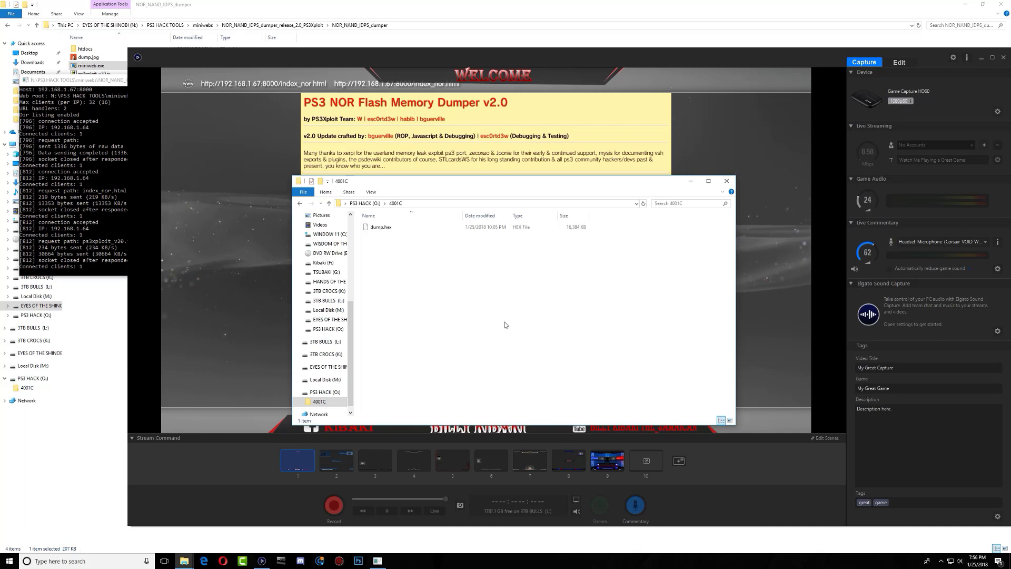
Switch to the Elgato capture window, bring the miniweb console forward, and close it.
left_click(633, 140)
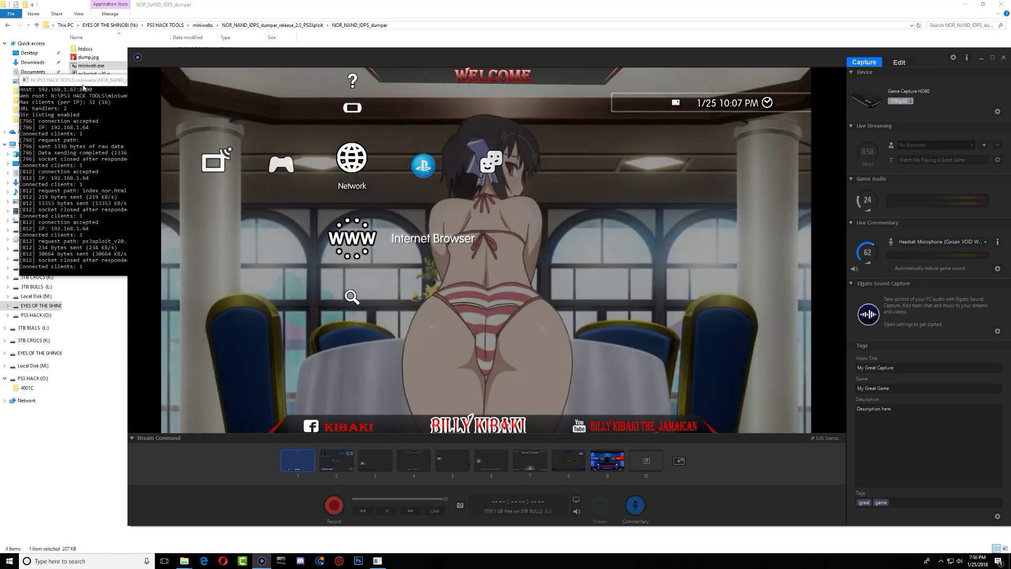
left_click(96, 83)
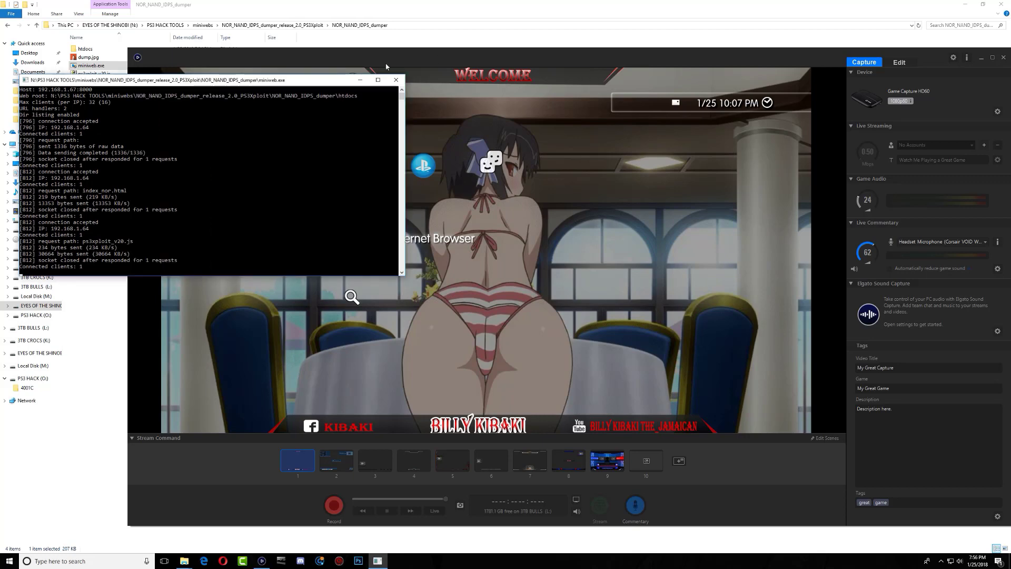
left_click(396, 79)
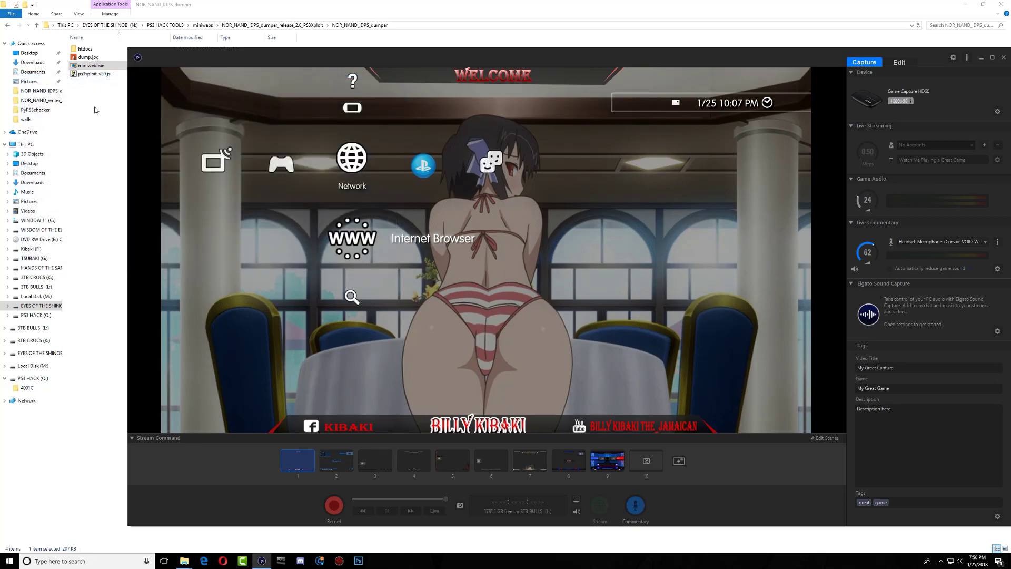
Go up to the NOR_NAND_IDPS_dumper_release_2.0_PS3Xploit folder in File Explorer and switch to the window showing the 4001C folder.
left_click(93, 107)
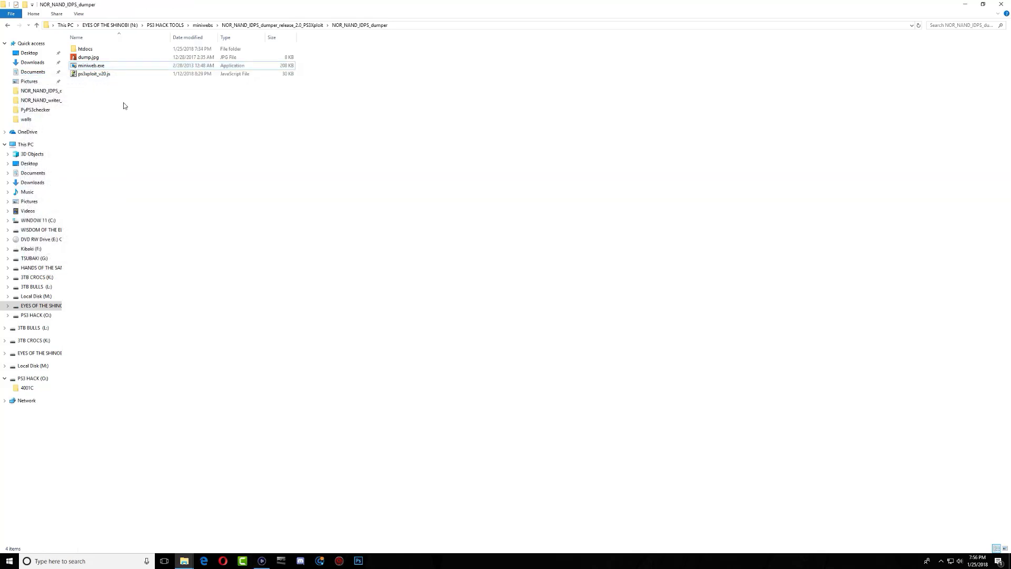
key("BackSpace")
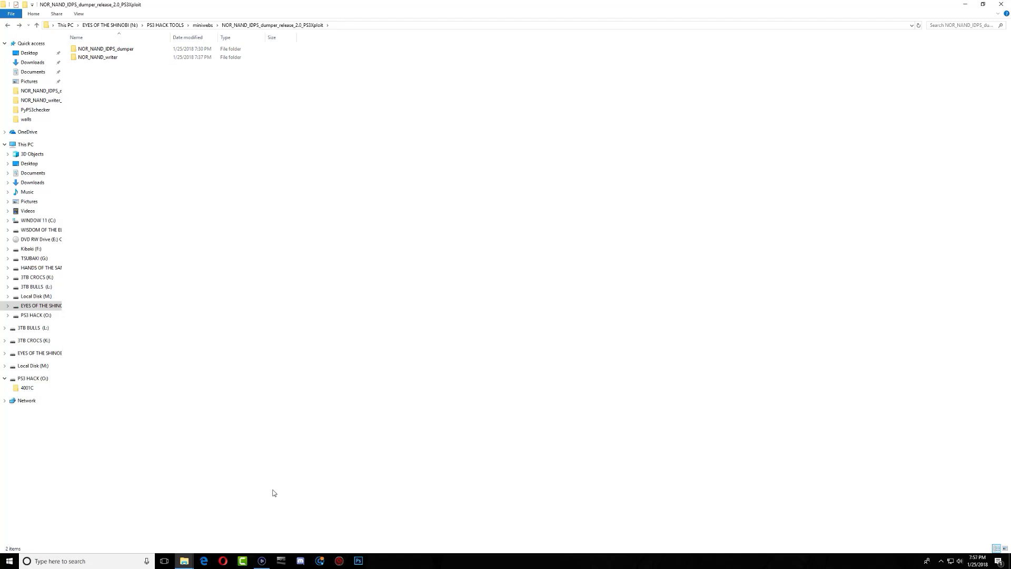
mouse_move(185, 560)
left_click(211, 516)
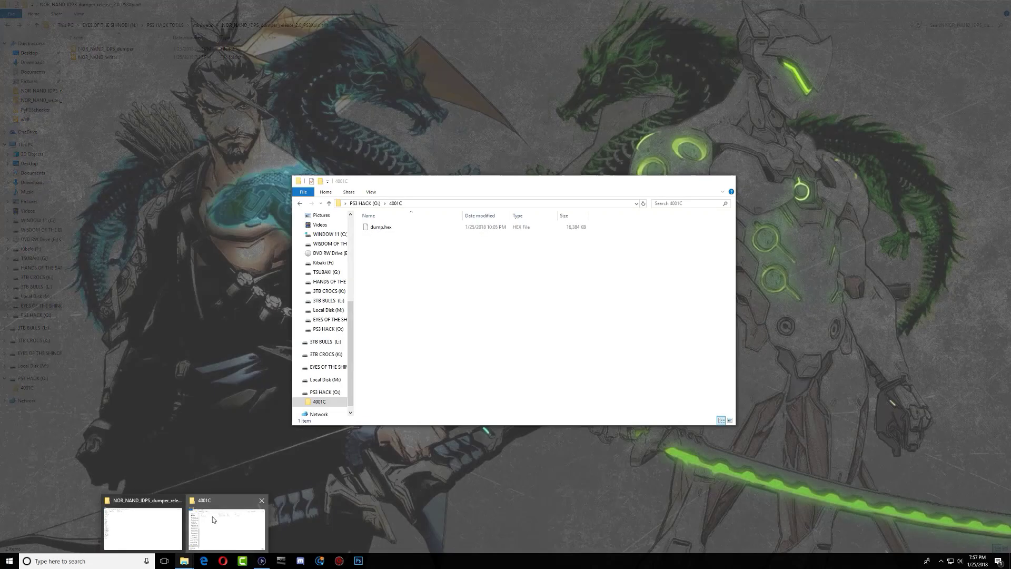